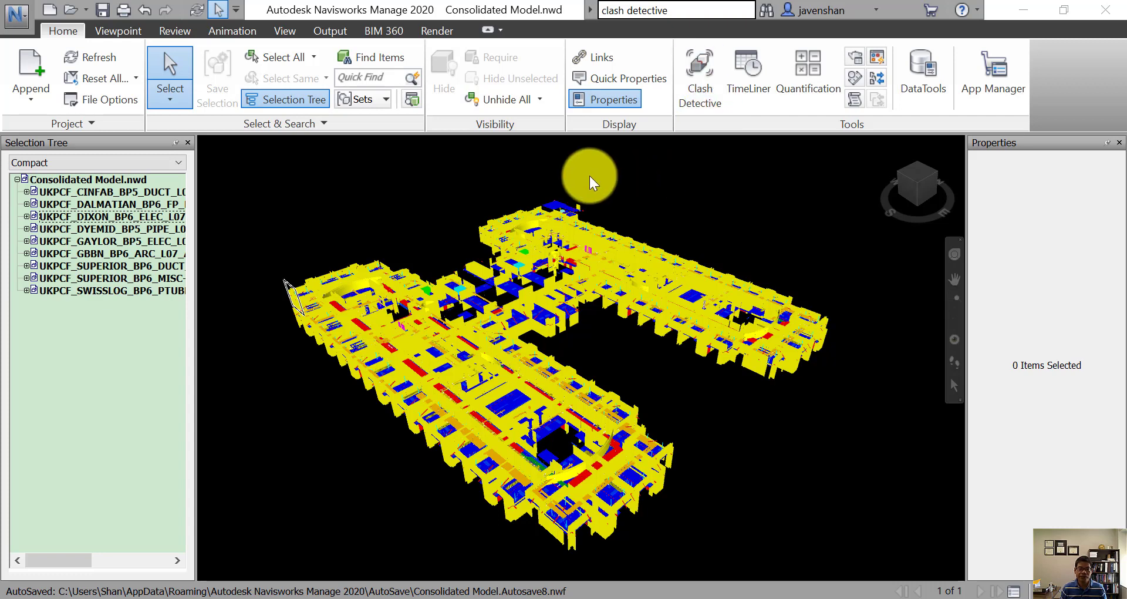
Open the Clash Detective tool for the consolidated model
click(60, 27)
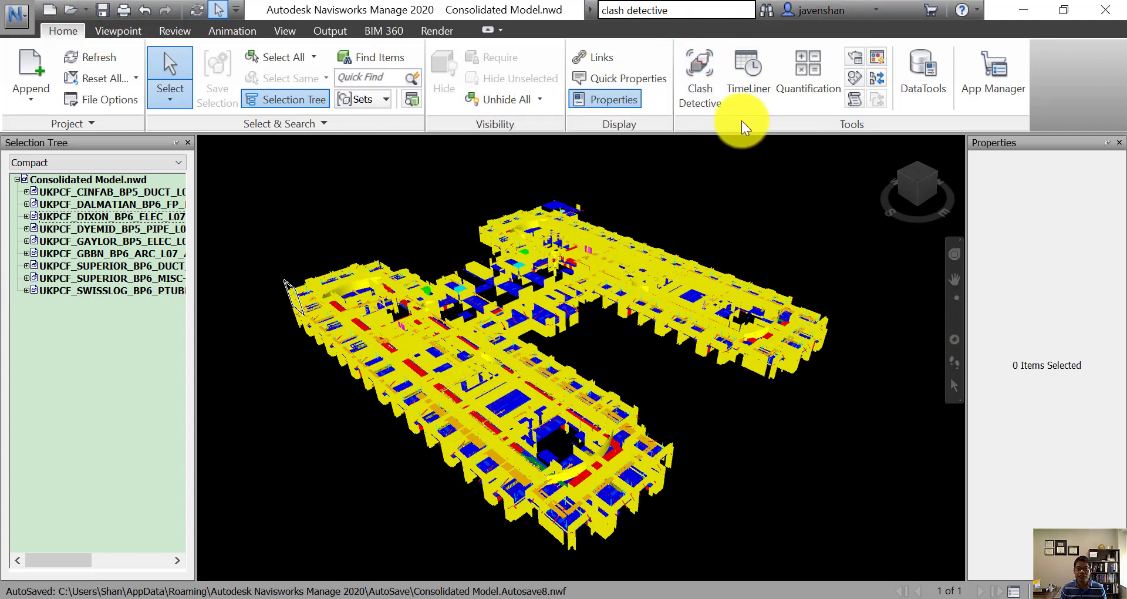
click(706, 74)
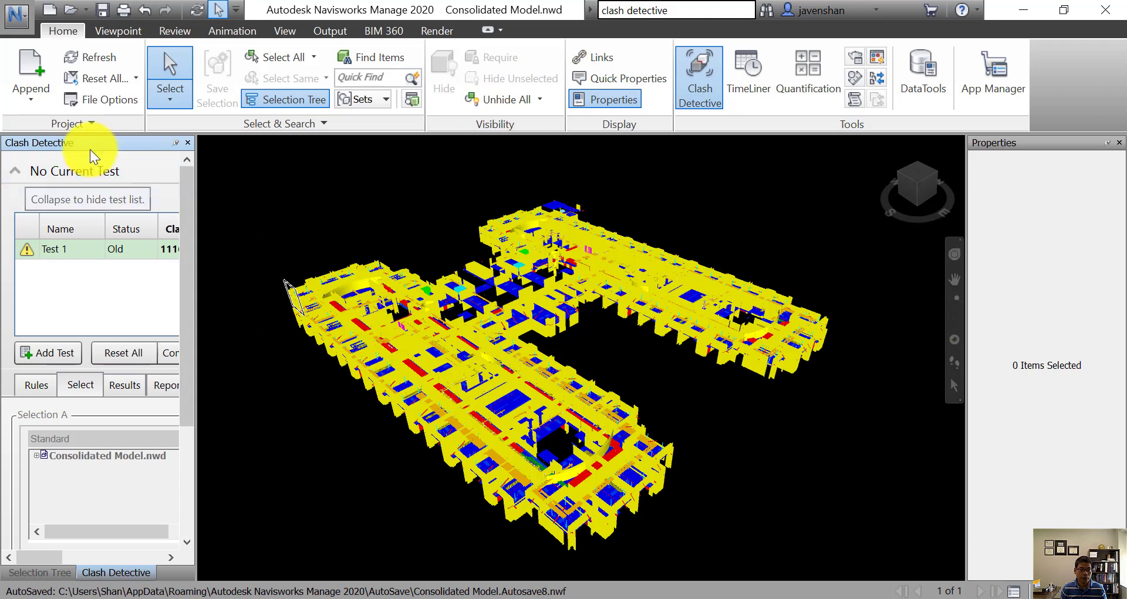
Float the Clash Detective window, dock it back together with the Selection Tree, and switch between the two
drag(87, 144, 24, 357)
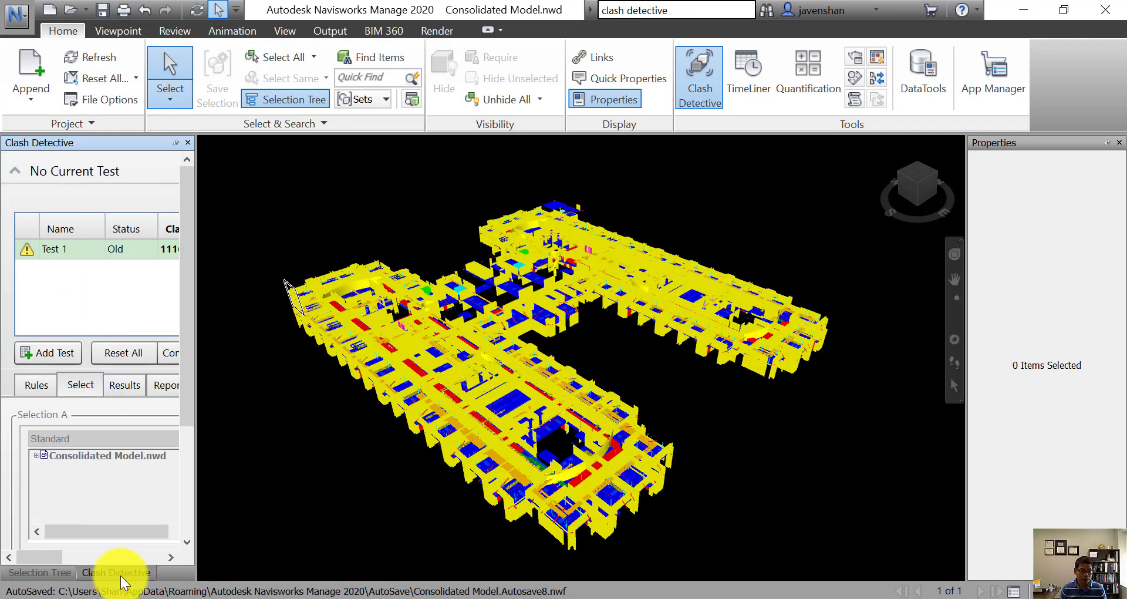
drag(119, 578, 265, 139)
drag(317, 260, 405, 584)
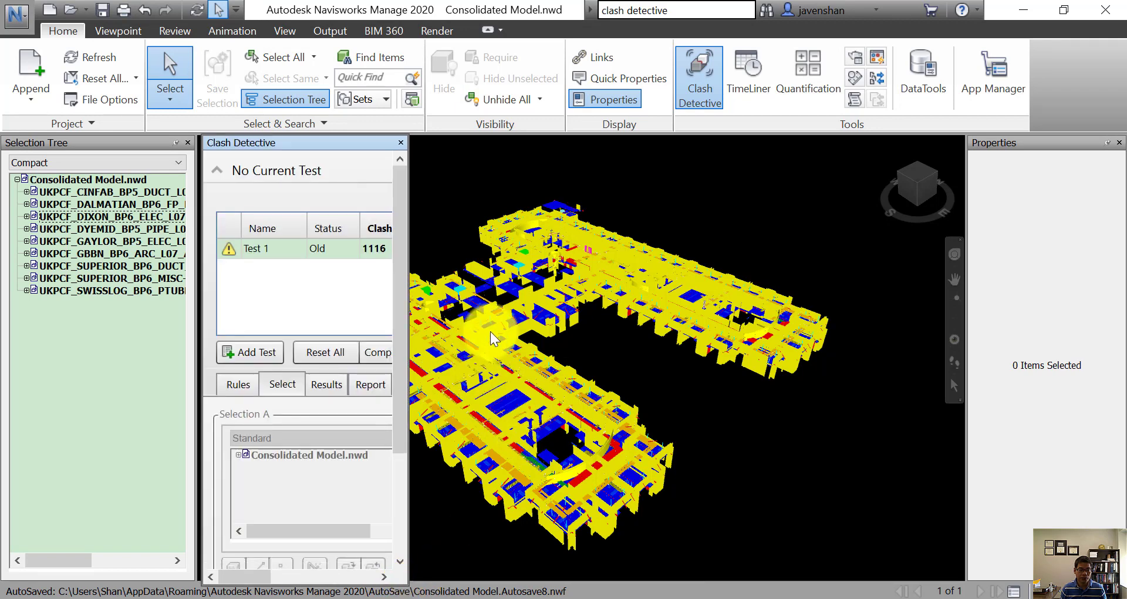
drag(300, 143, 346, 202)
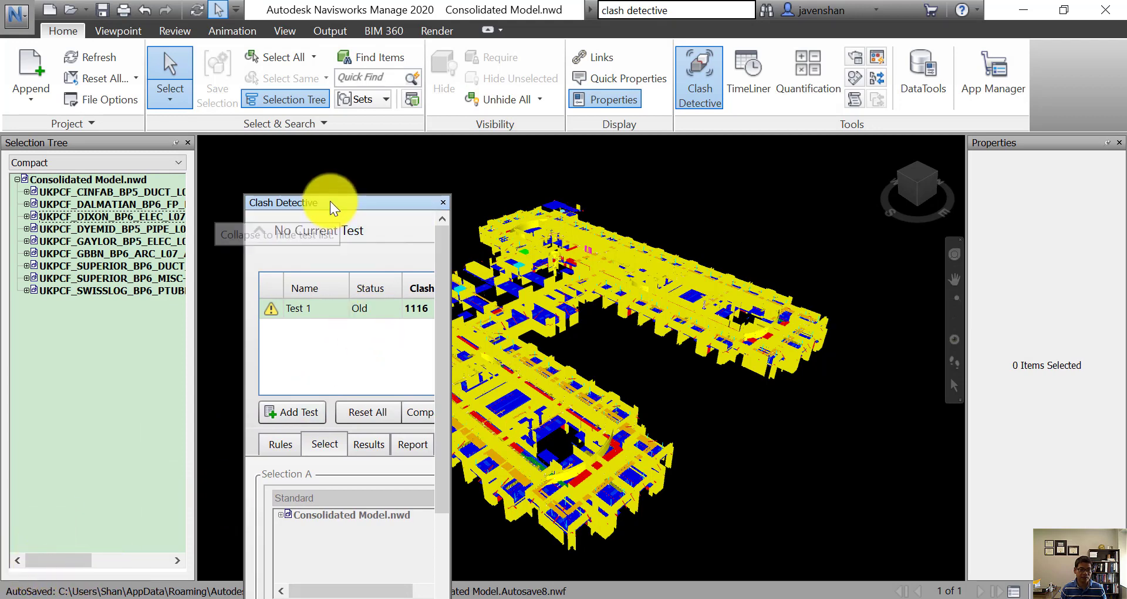
drag(329, 202, 97, 360)
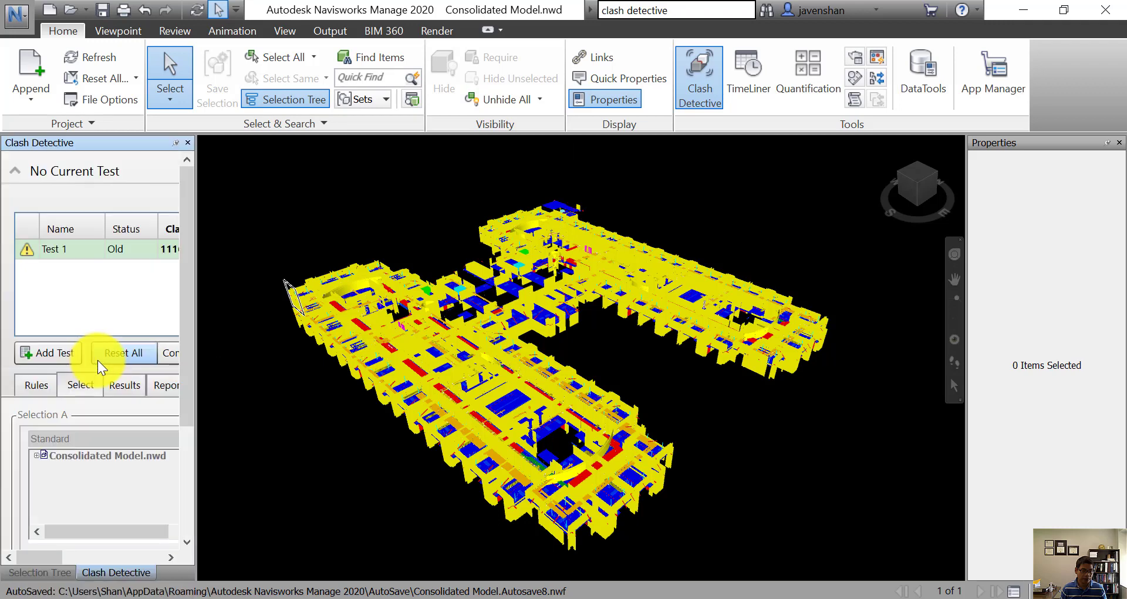
click(44, 571)
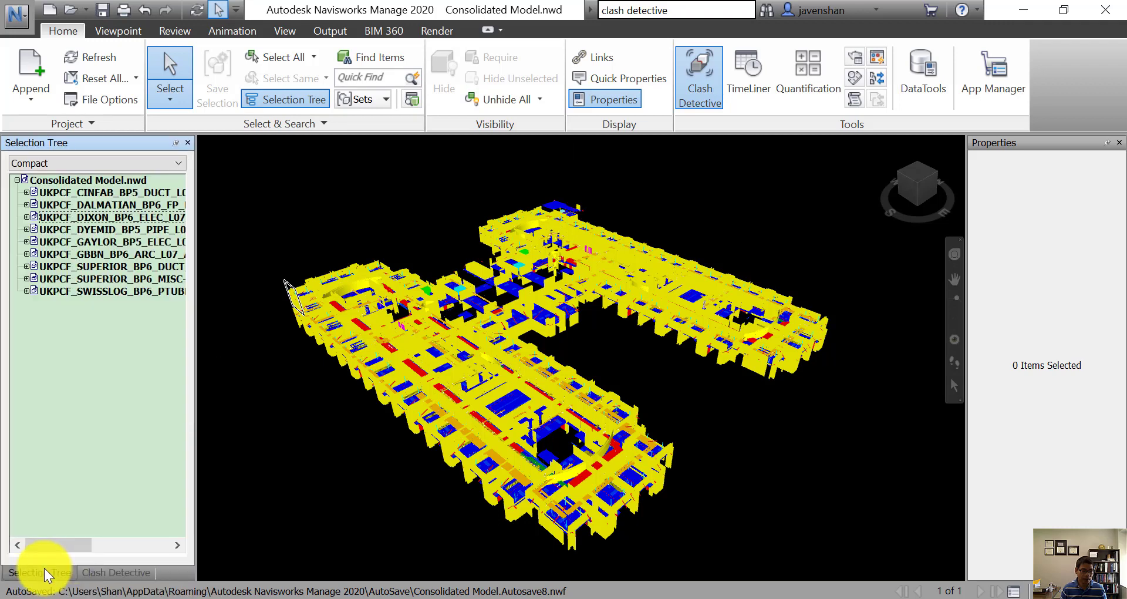
click(115, 572)
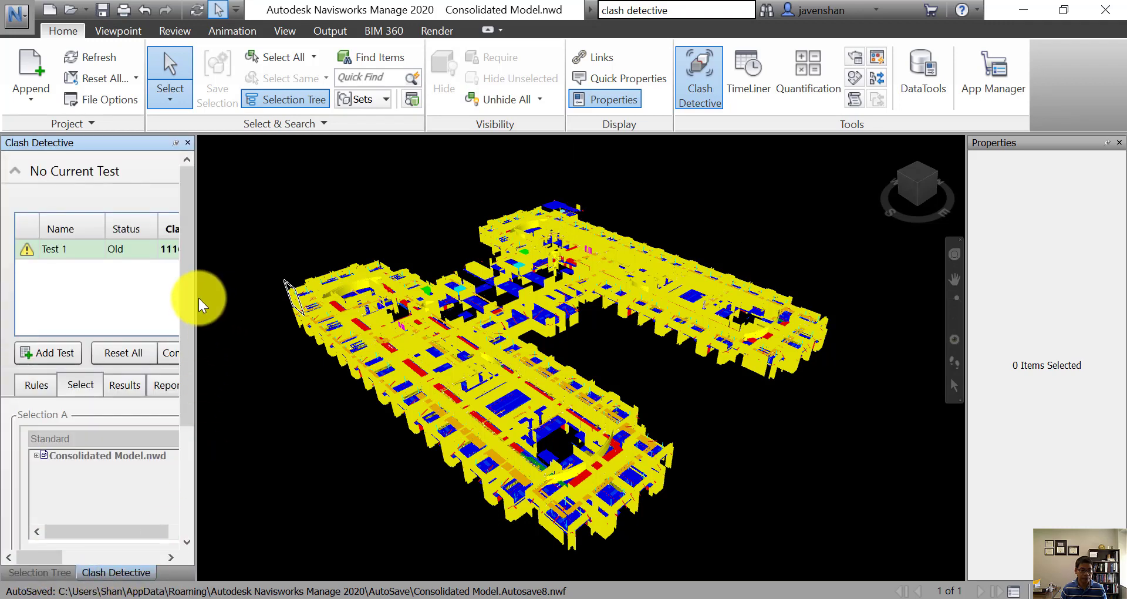
Widen the Clash Detective window and delete all existing clash tests, including Test 1
drag(196, 298, 372, 291)
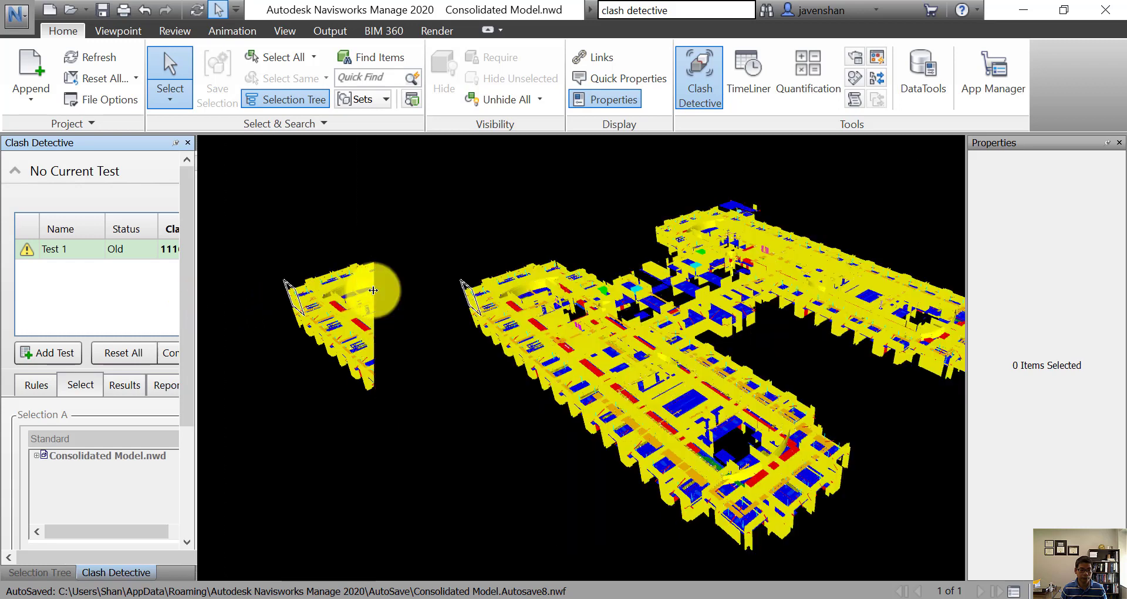
click(127, 256)
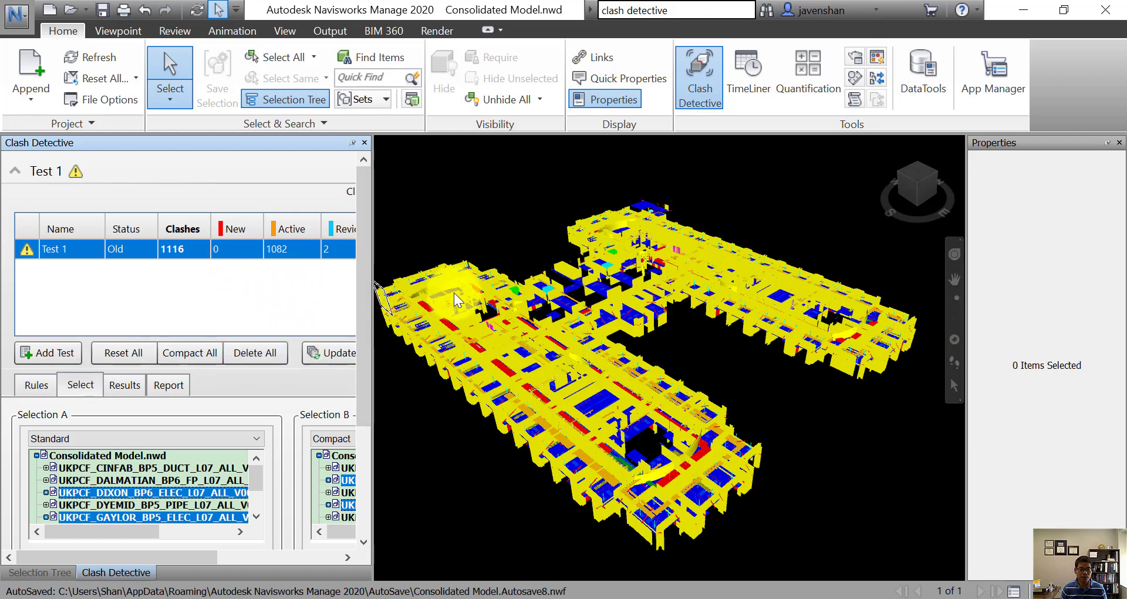
click(259, 353)
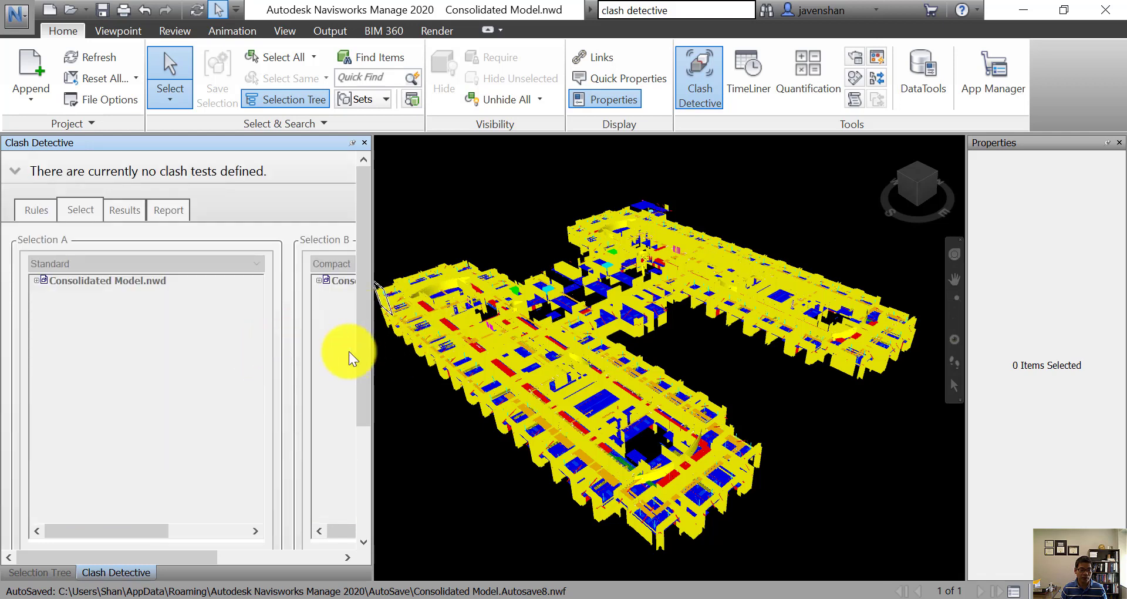
Enlarge the Clash Detective window to show its full width and add a new clash test
drag(372, 253, 512, 256)
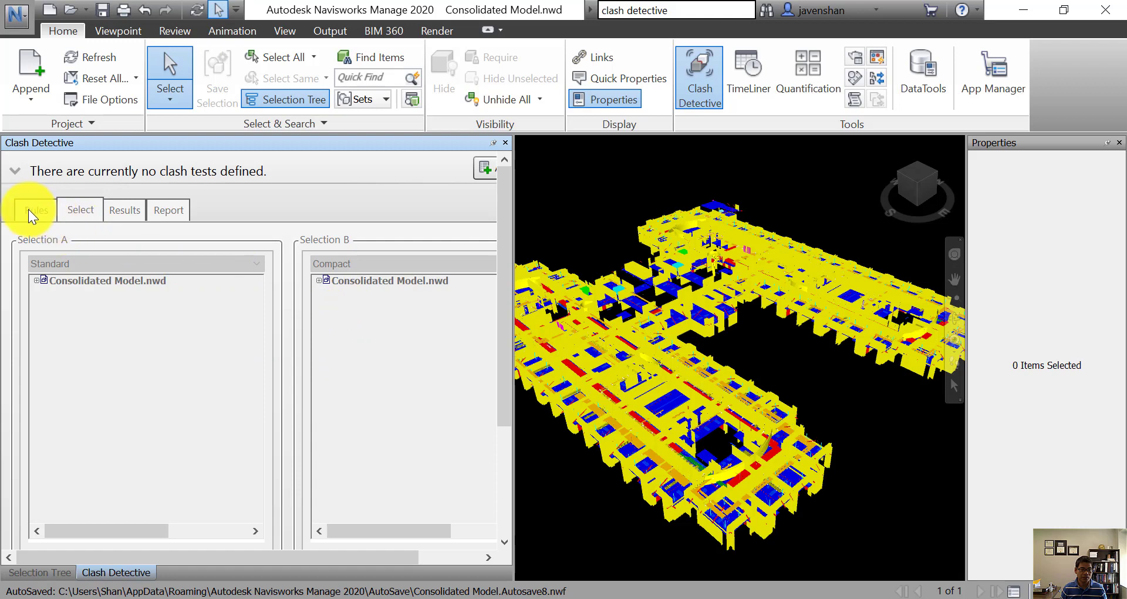
drag(511, 227, 332, 246)
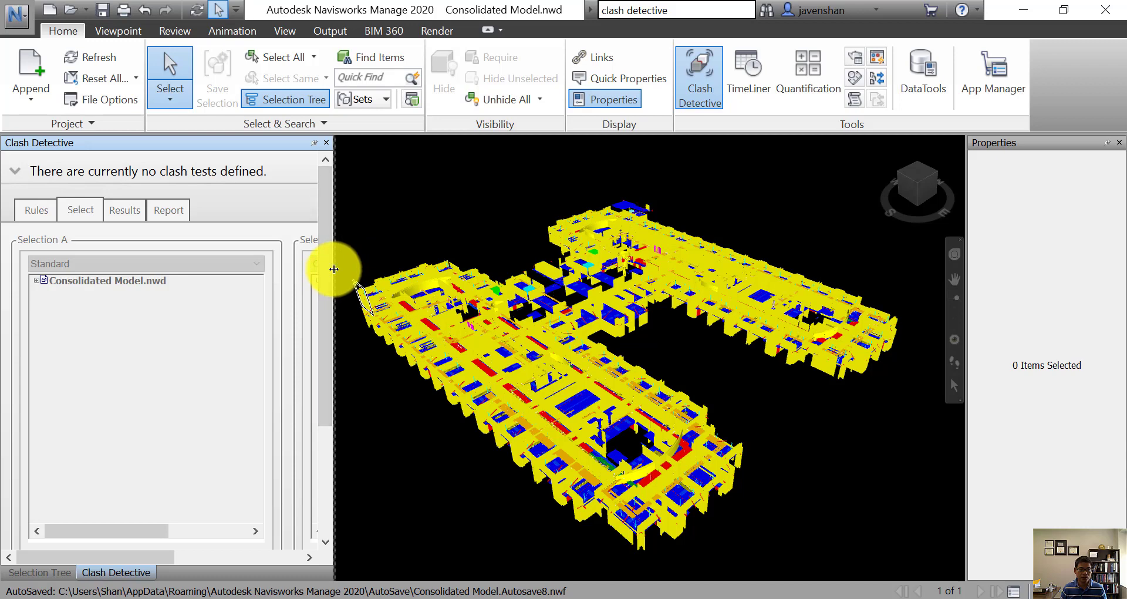
drag(333, 269, 565, 251)
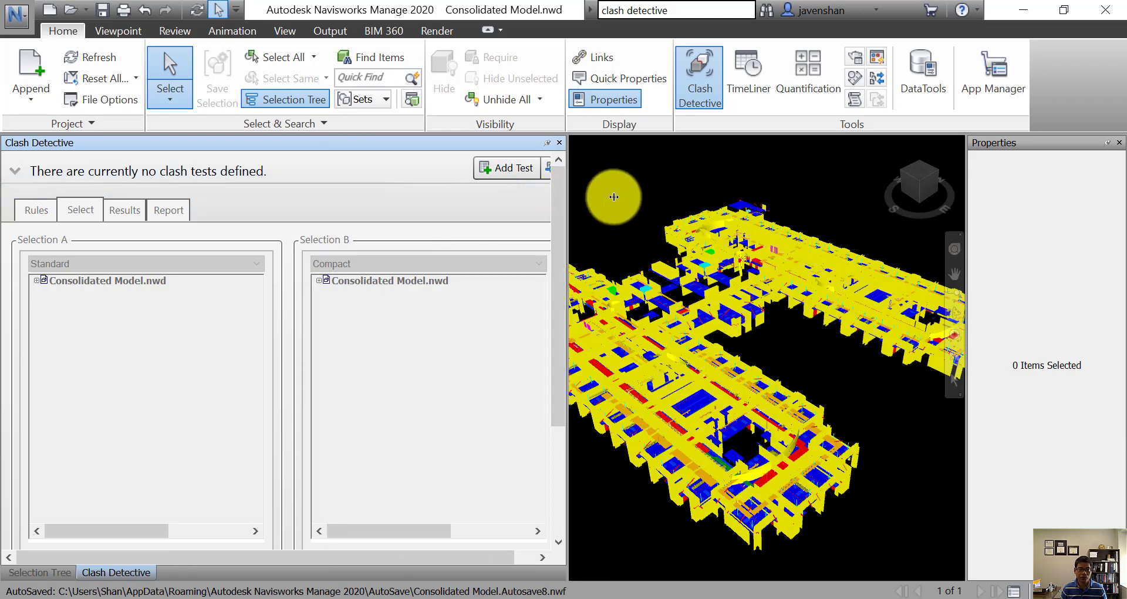
drag(567, 194, 667, 189)
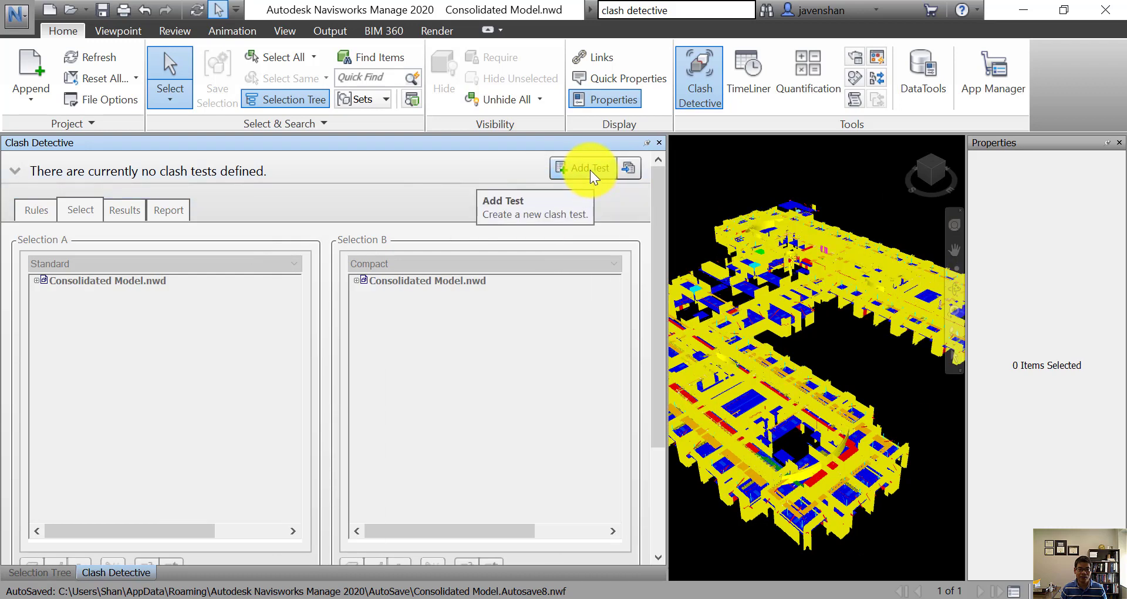
click(589, 170)
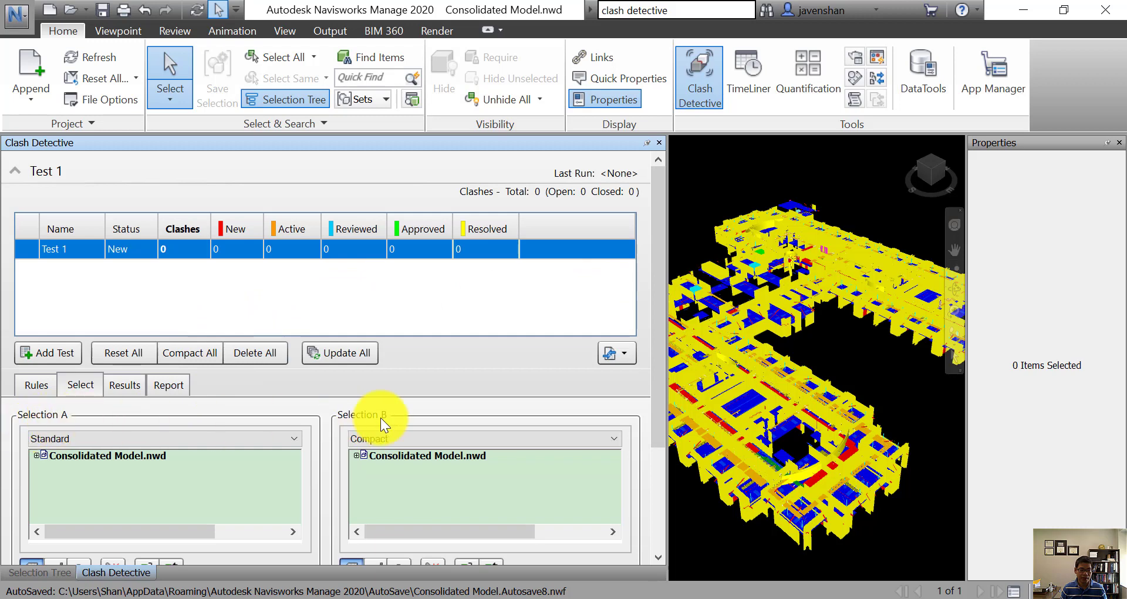
Set the tree display of both Selection A and Selection B to Compact
click(223, 439)
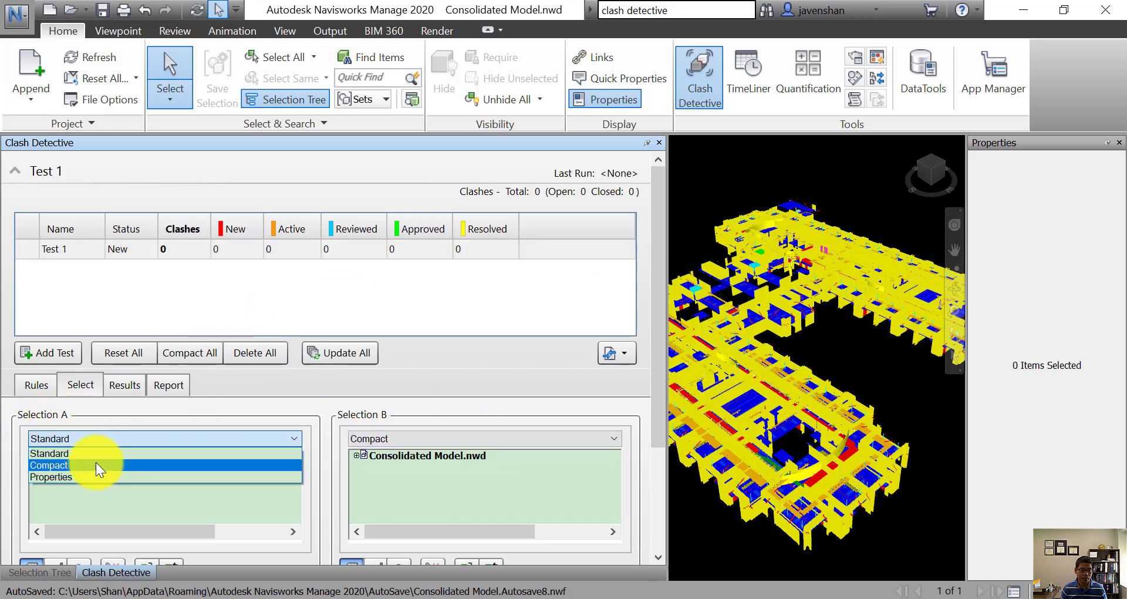
click(66, 465)
click(554, 437)
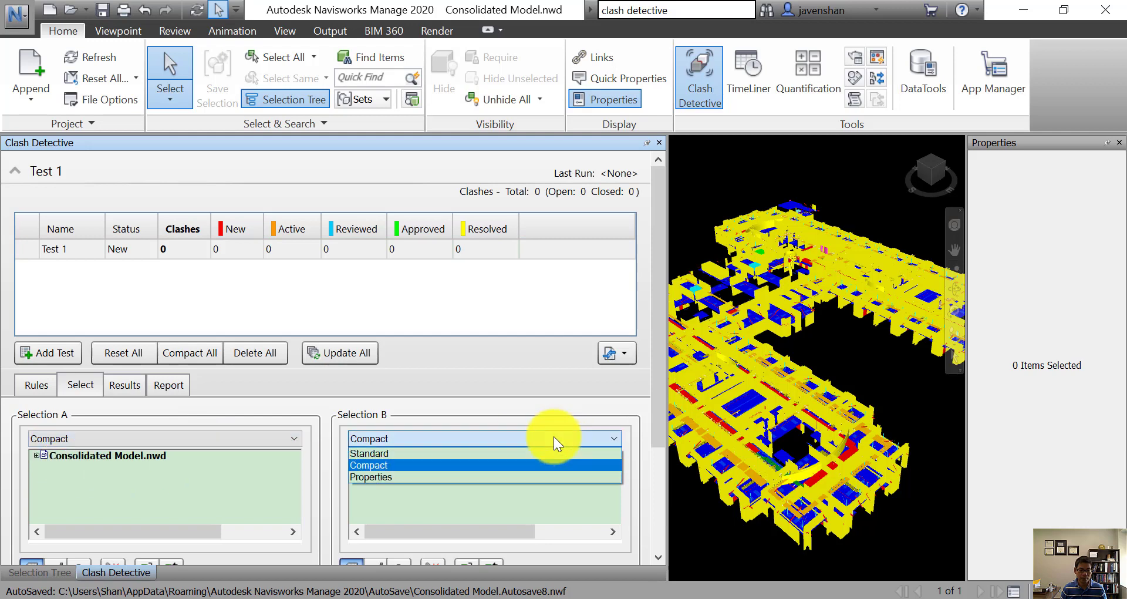
click(375, 464)
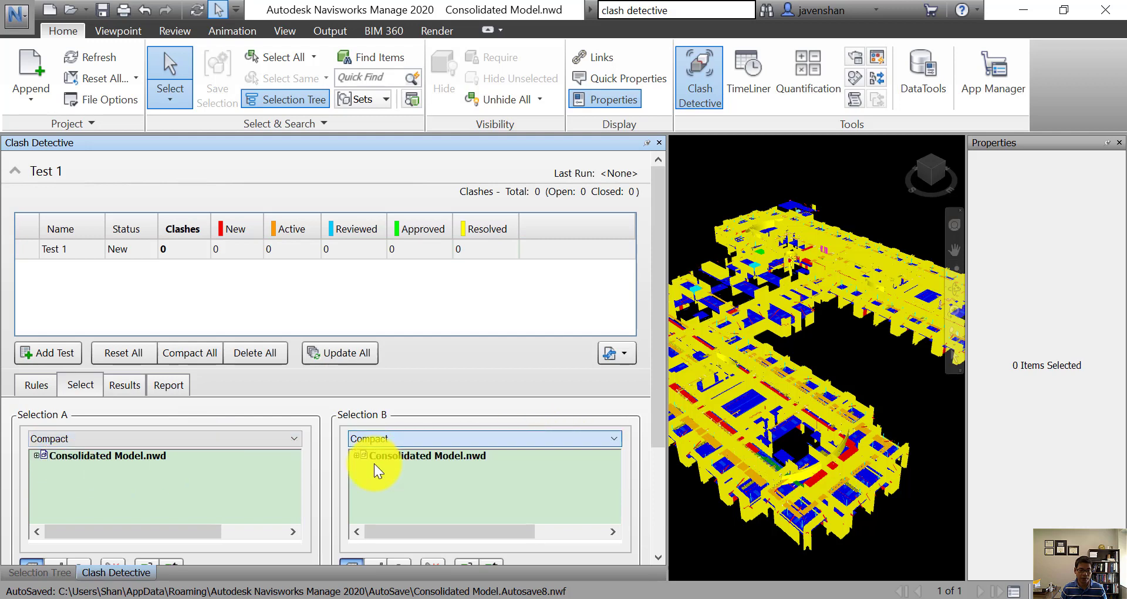
Expand Consolidated Model.nwd in both Selection A and Selection B, and hide the Properties window
click(35, 454)
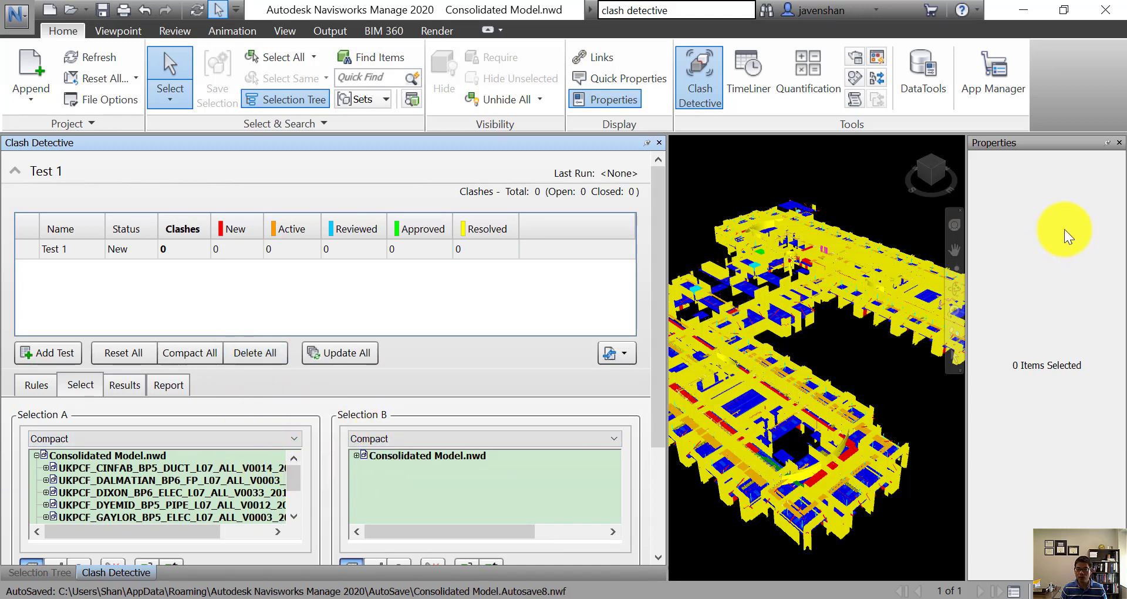
click(618, 102)
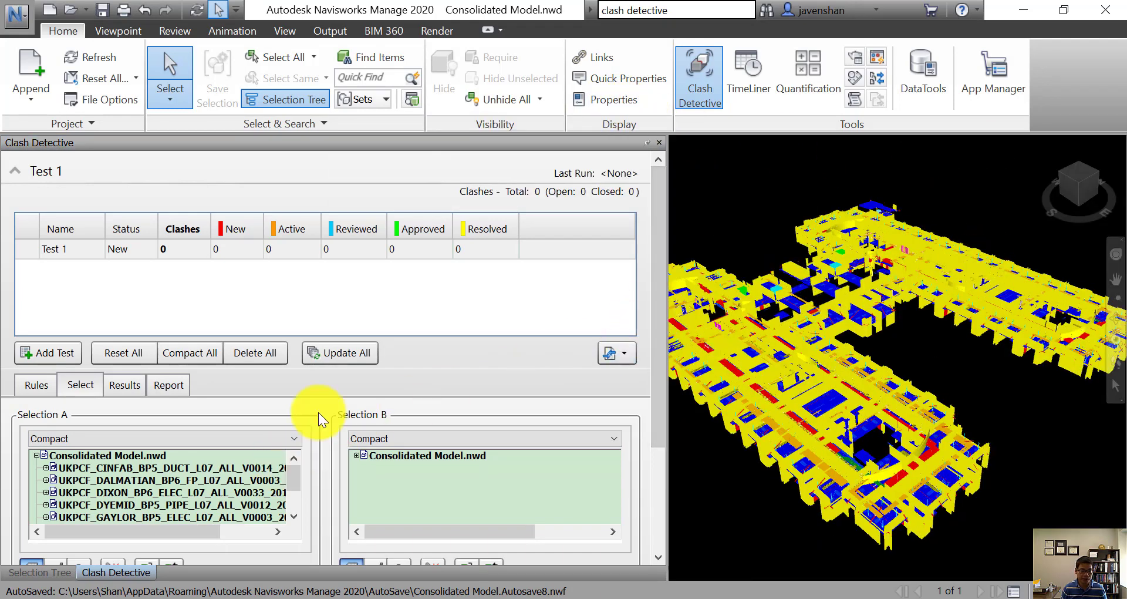
click(356, 455)
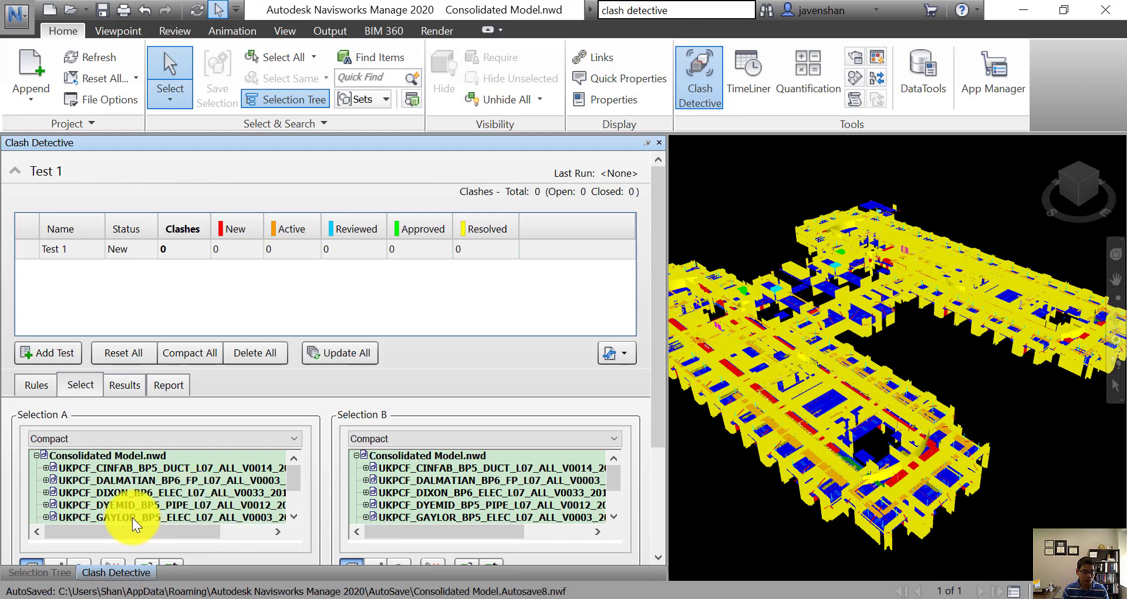
Select both electrical models, UKPCF_DIXON_BP6_ELEC_L07 and UKPCF_GAYLOR_BP5_ELEC_L07, together in Selection A
click(184, 492)
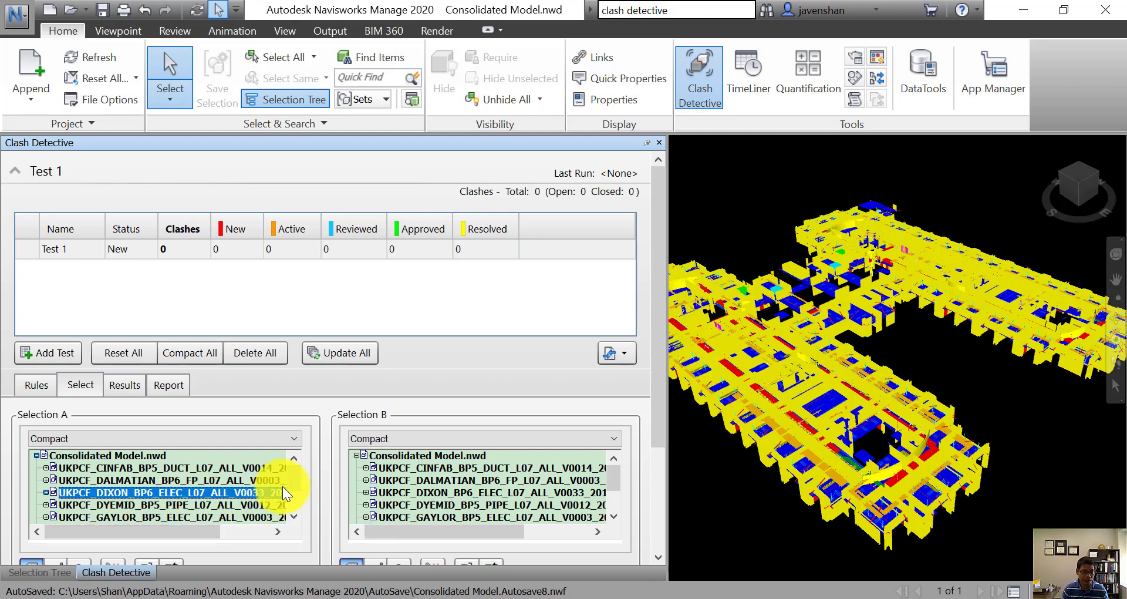
click(292, 515)
click(292, 516)
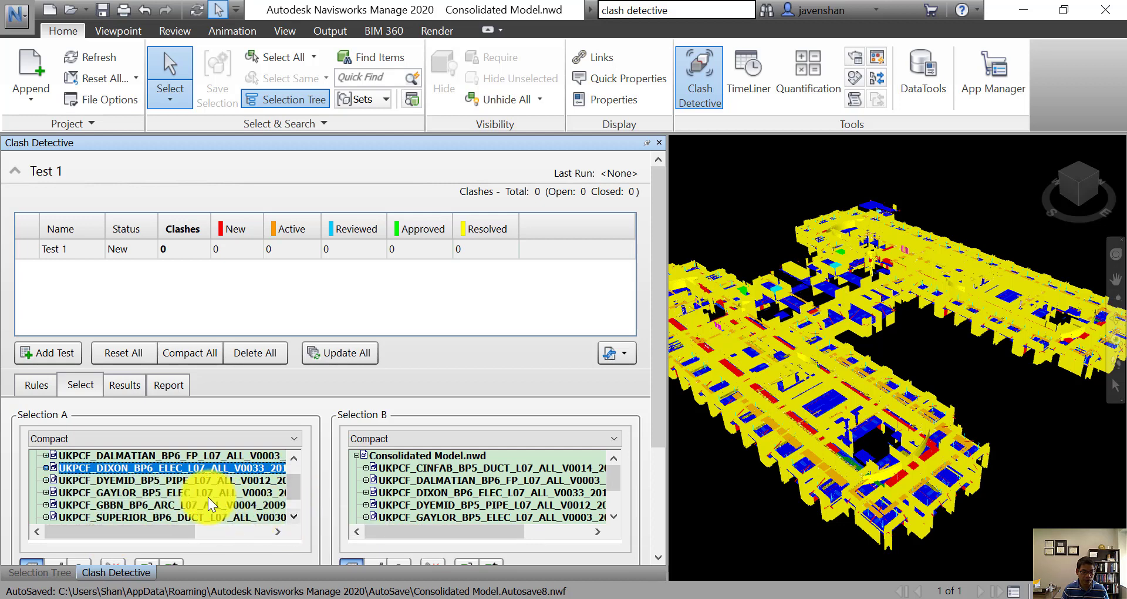
ctrl+click(182, 492)
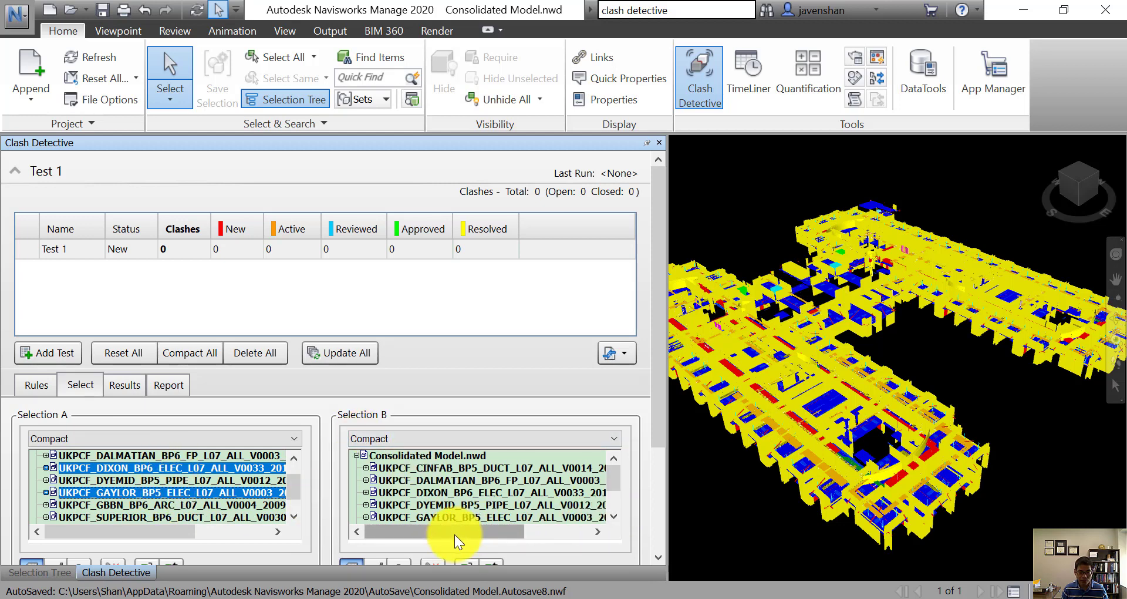
Select the piping model UKPCF_DYEMID_BP5_PIPE_L07 in Selection B
drag(454, 531, 481, 532)
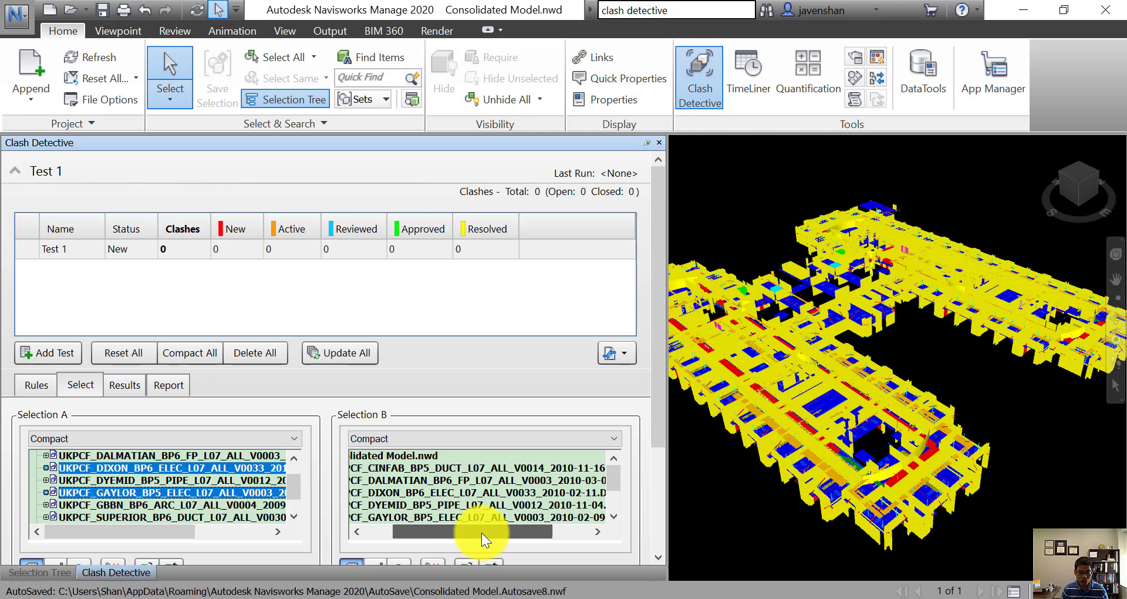
click(610, 516)
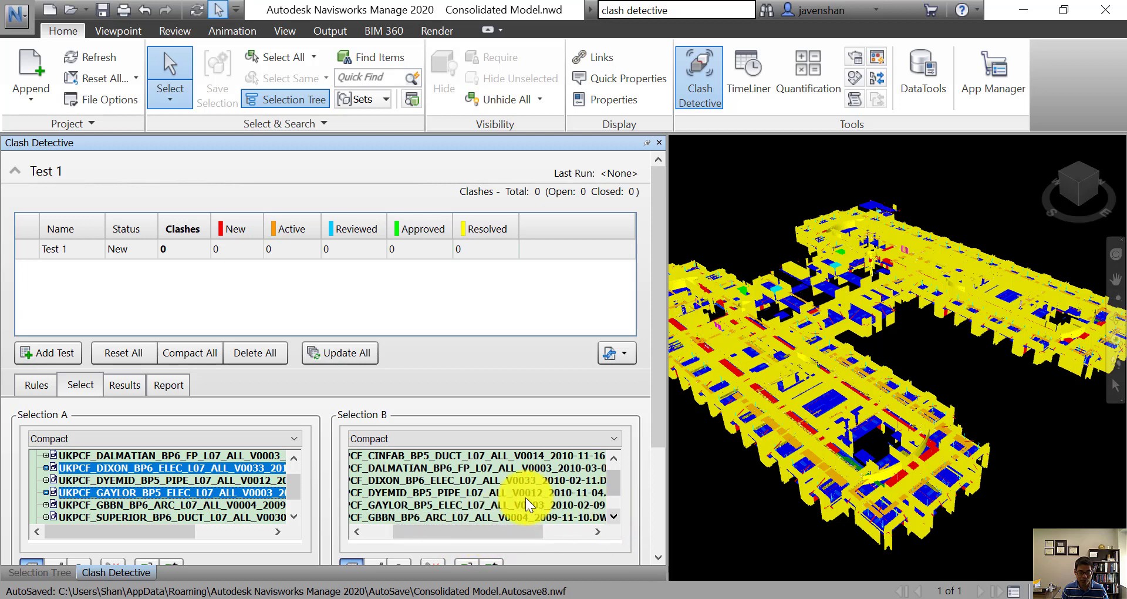
click(475, 491)
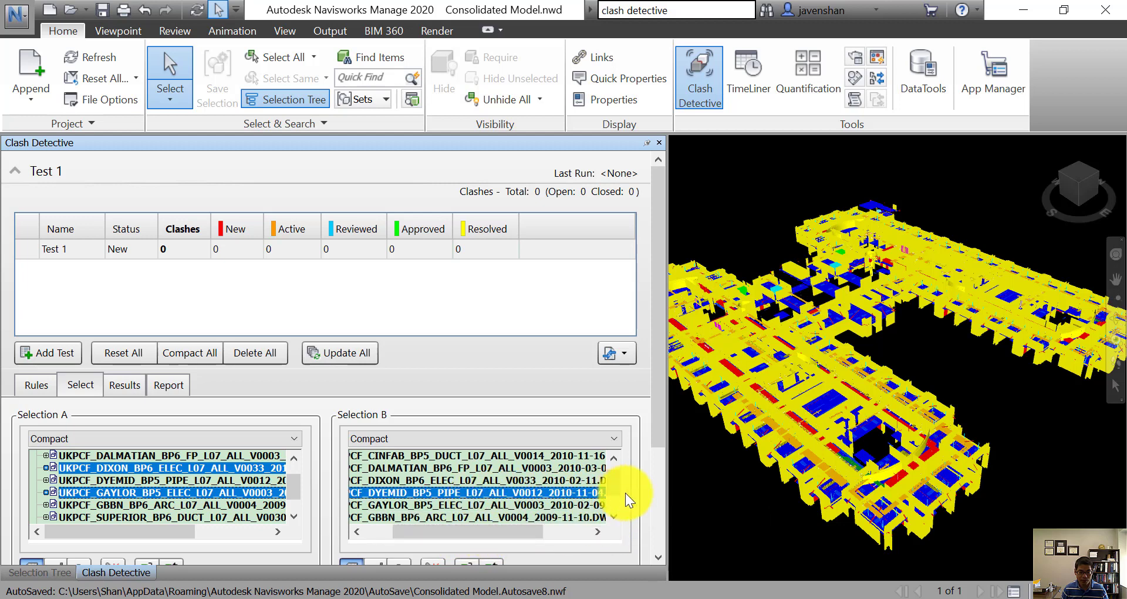
mouse_move(617, 483)
mouse_down()
mouse_move(616, 498)
mouse_move(614, 488)
mouse_up()
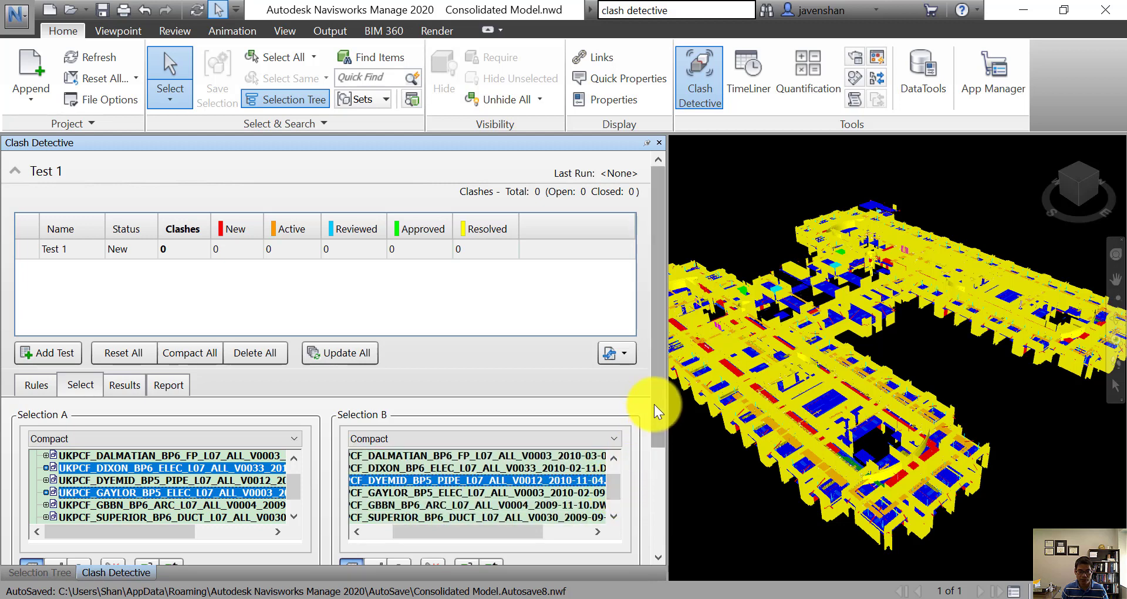
Try including lines as well as surfaces in Selection B's clash geometry
drag(653, 404, 642, 511)
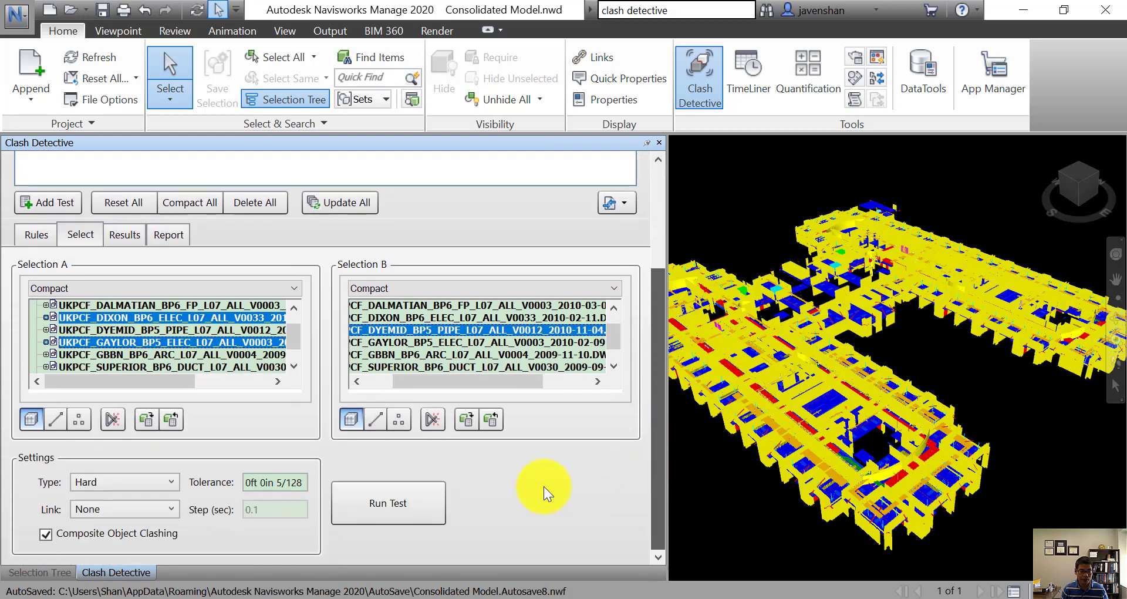
click(352, 418)
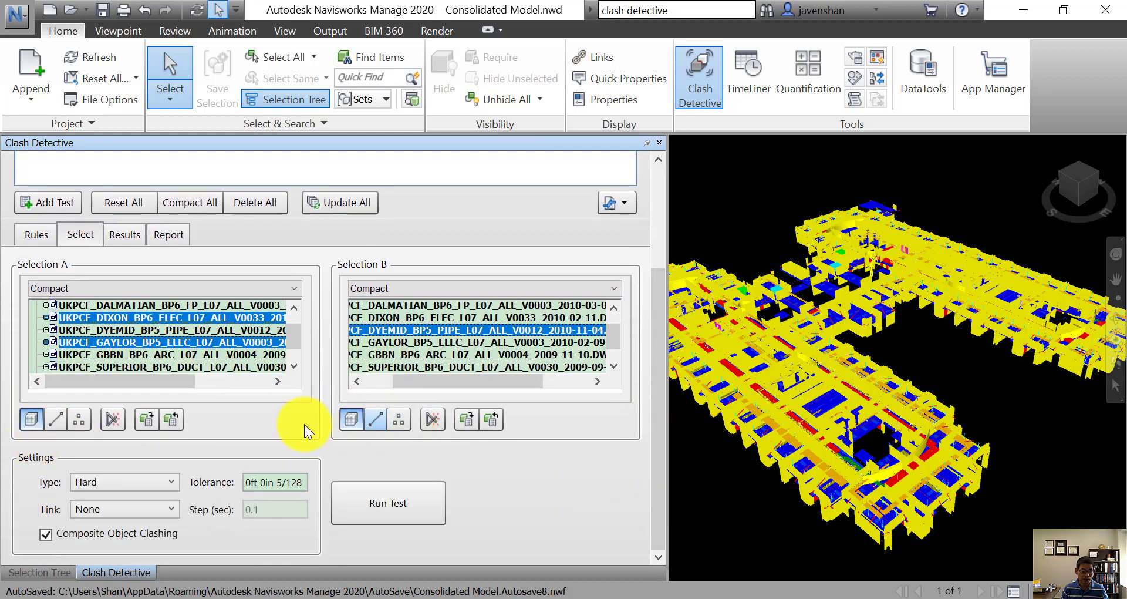
click(29, 420)
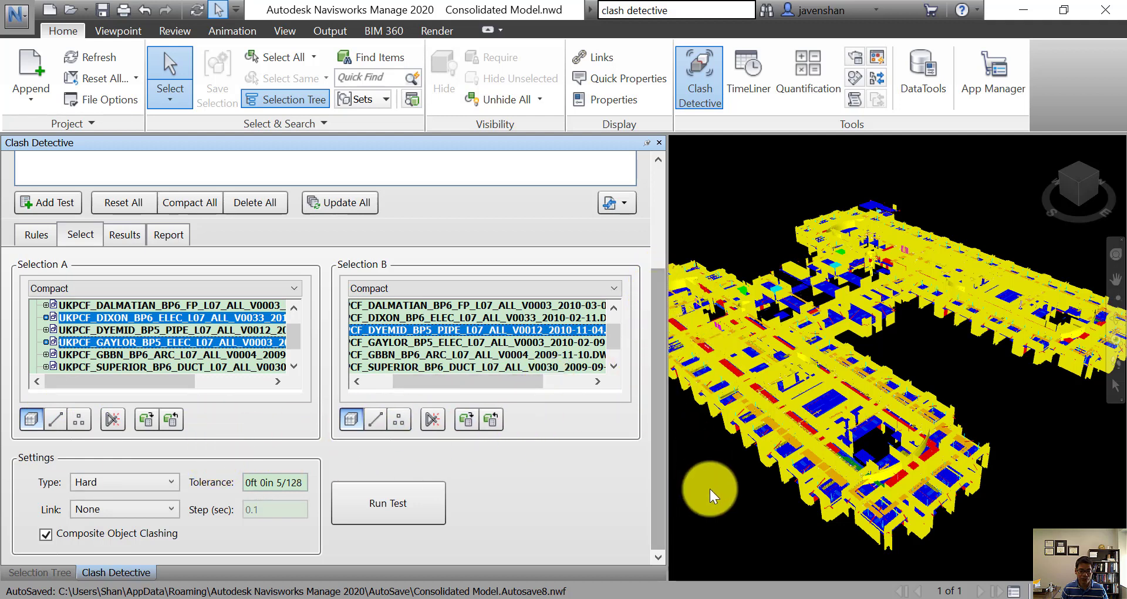
Review the available clash types and the tolerance field in the clash test settings
click(132, 480)
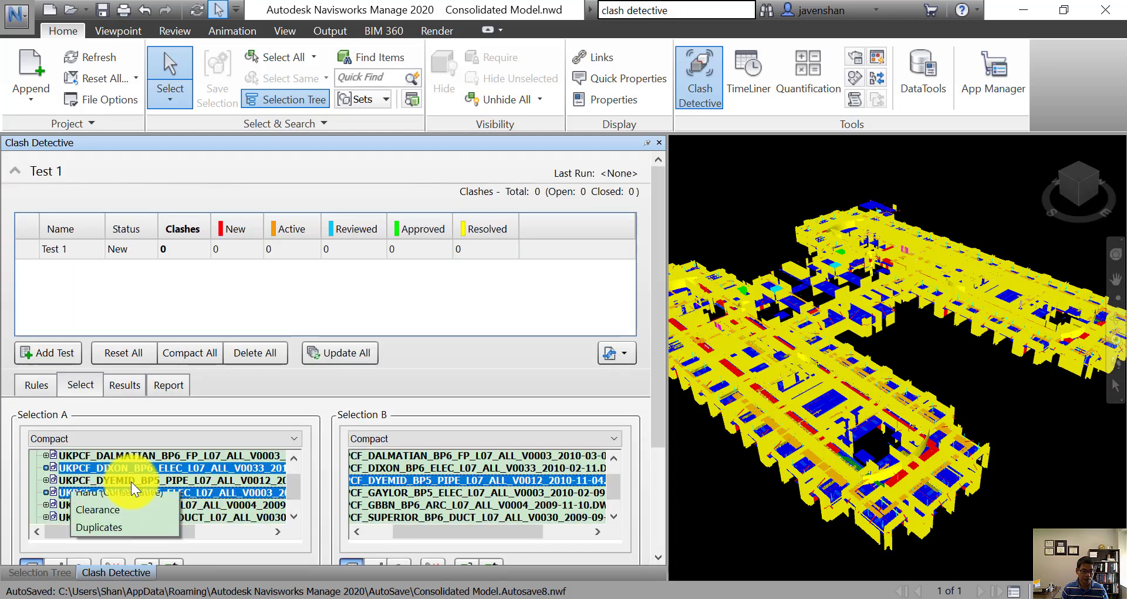
click(661, 415)
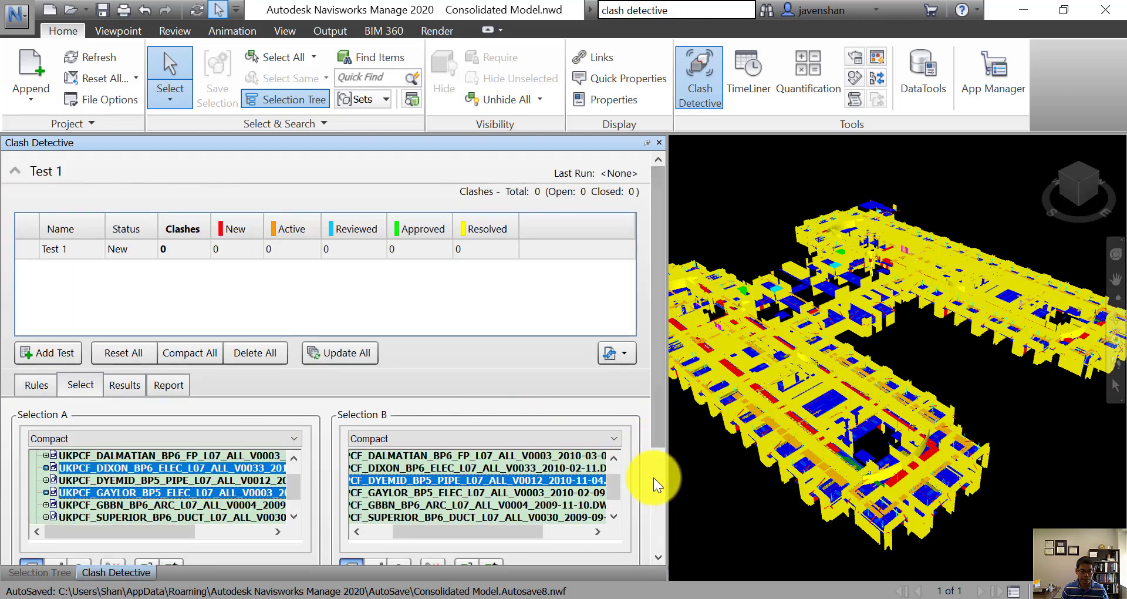
drag(651, 413, 654, 532)
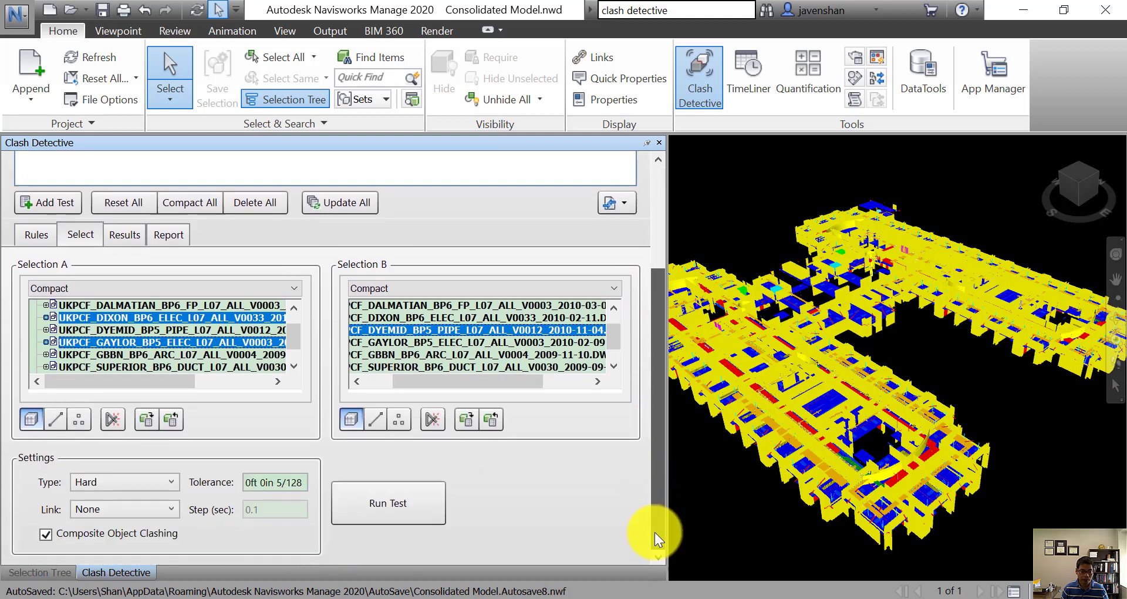
click(166, 478)
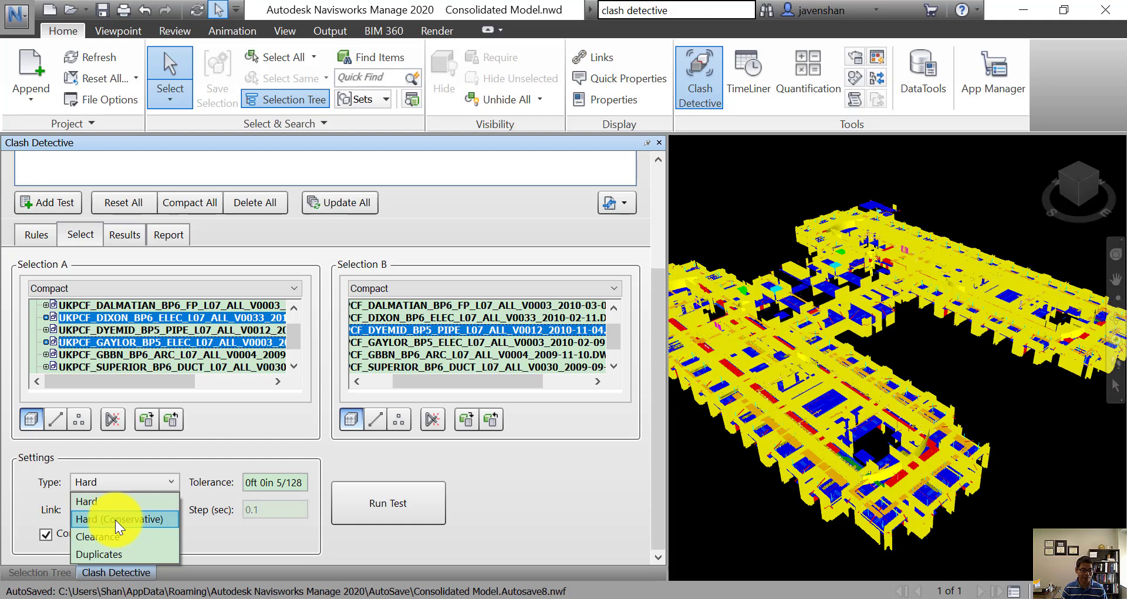
click(200, 456)
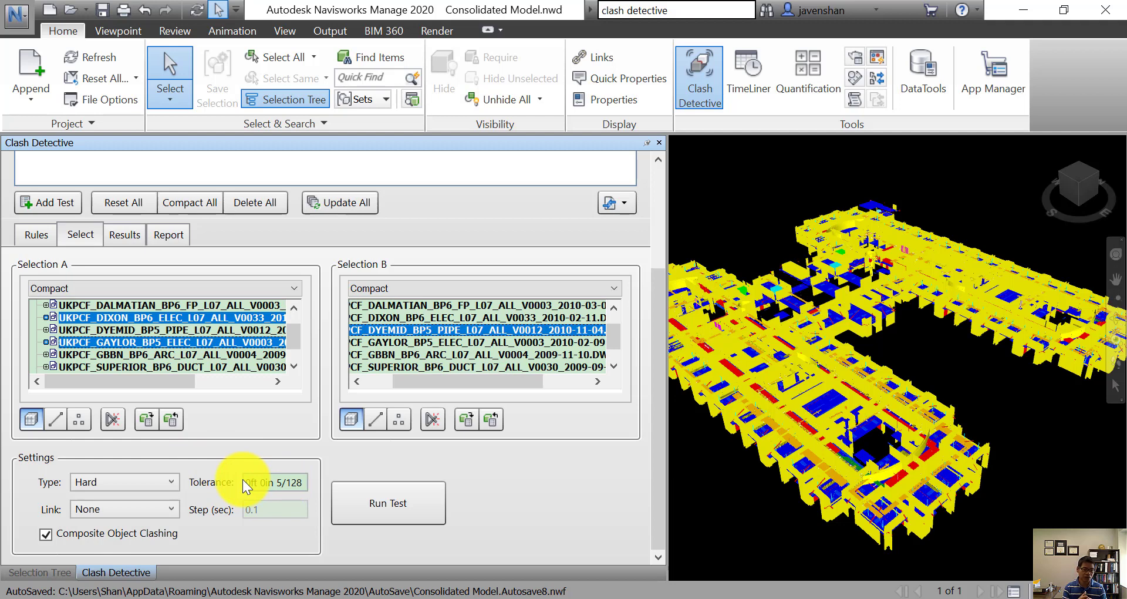
click(258, 478)
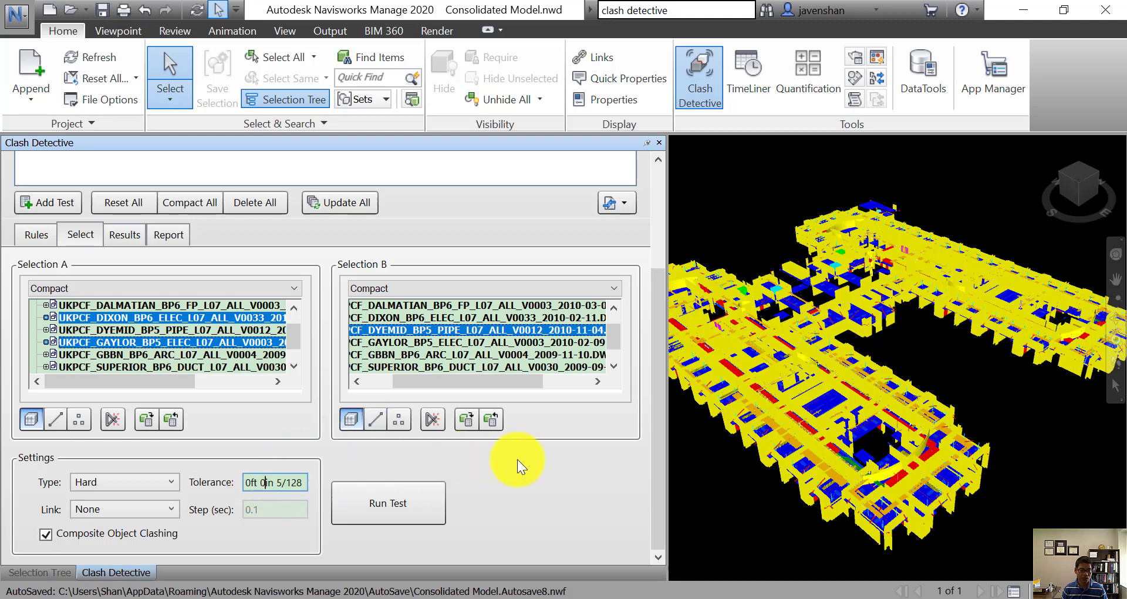
click(168, 481)
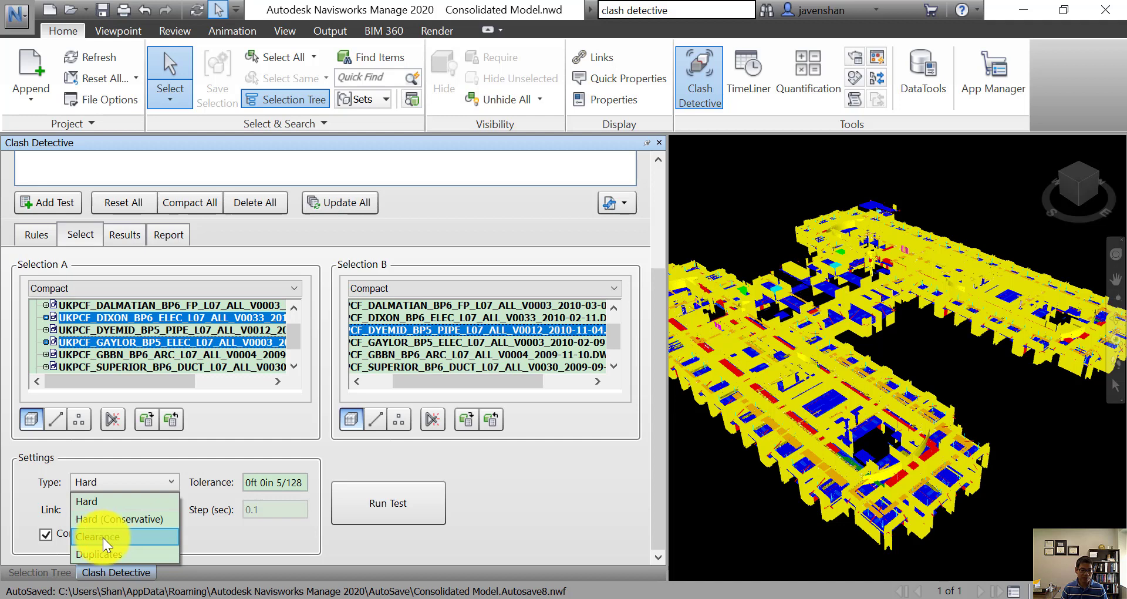
click(554, 487)
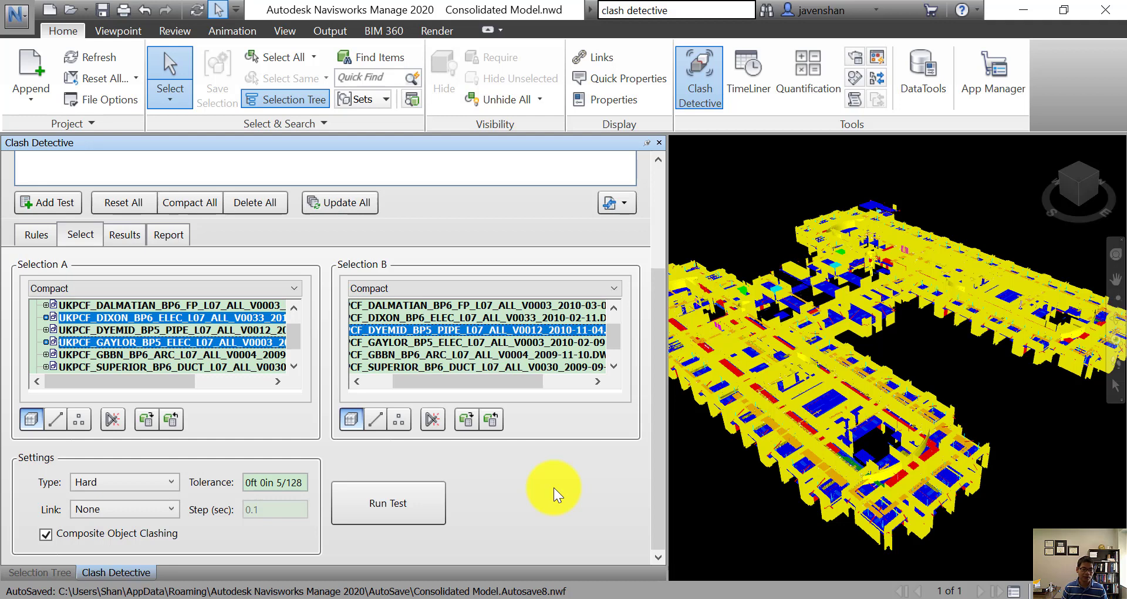
Set the clash test type to Clearance with a tolerance of 3ft
click(161, 481)
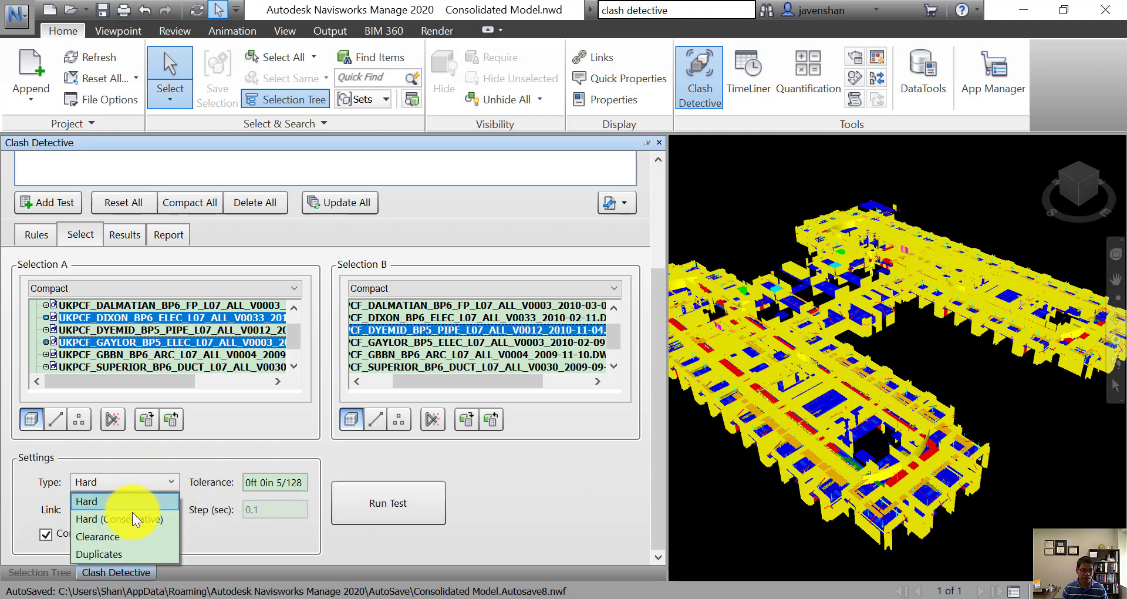
click(111, 535)
click(297, 483)
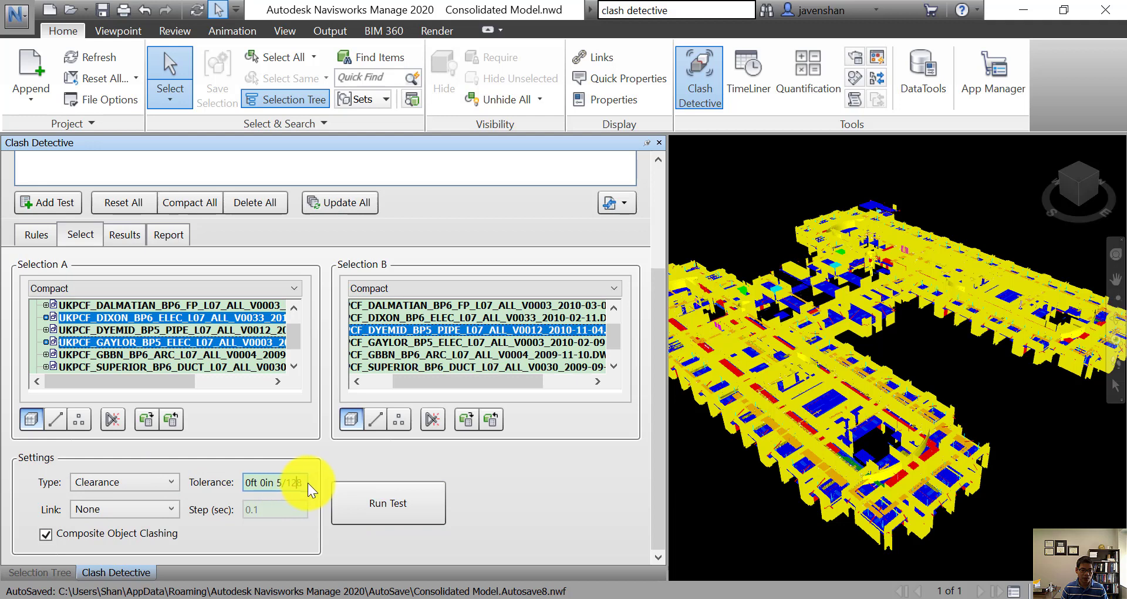
drag(305, 481, 224, 482)
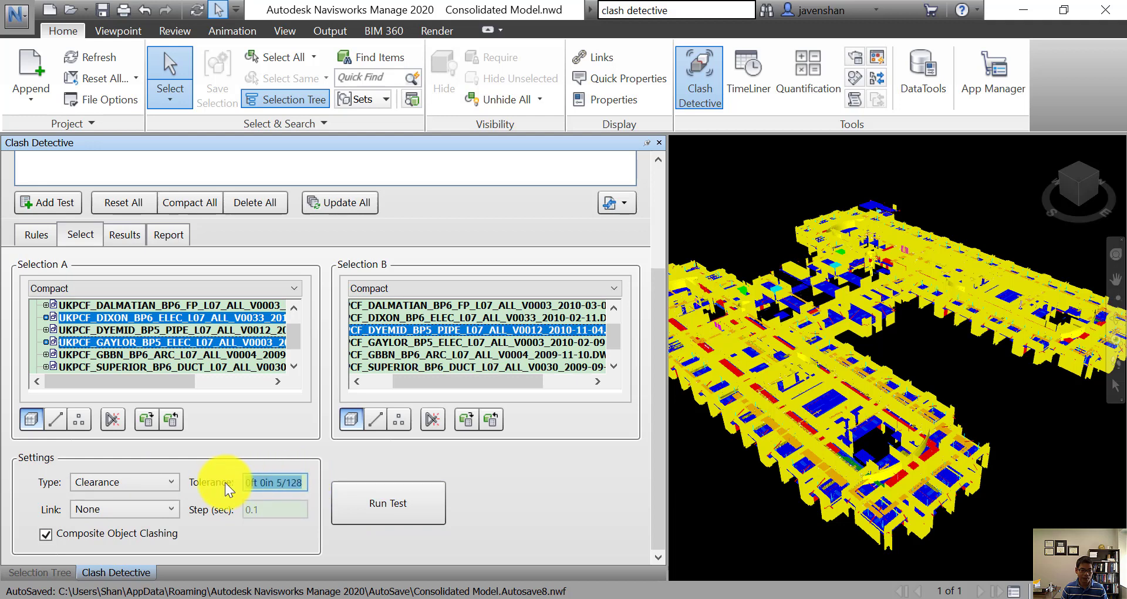
text(3)
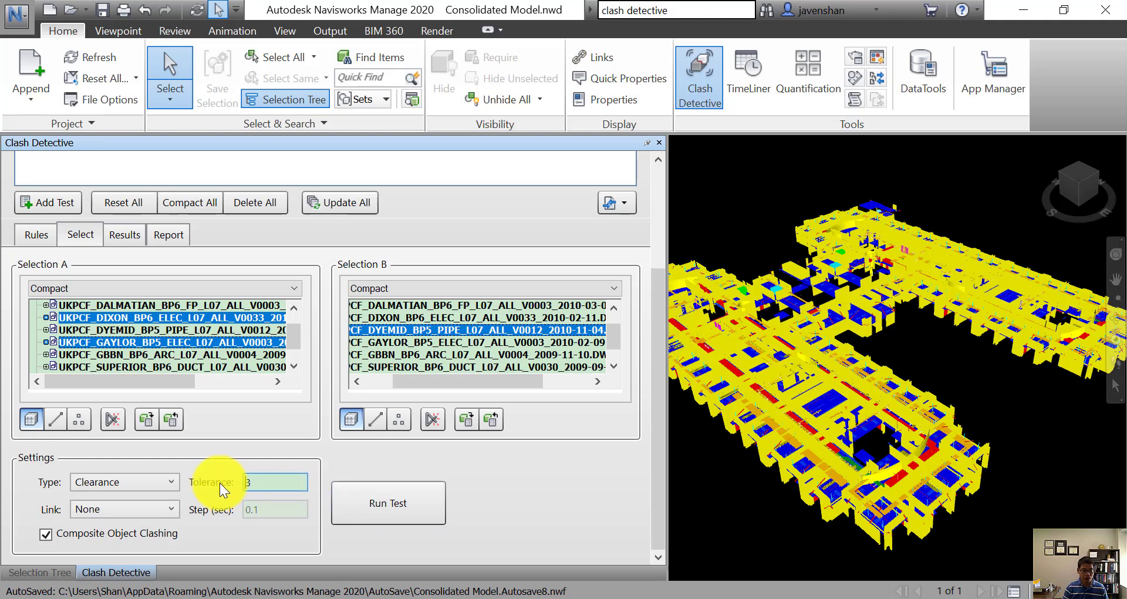
text(ft)
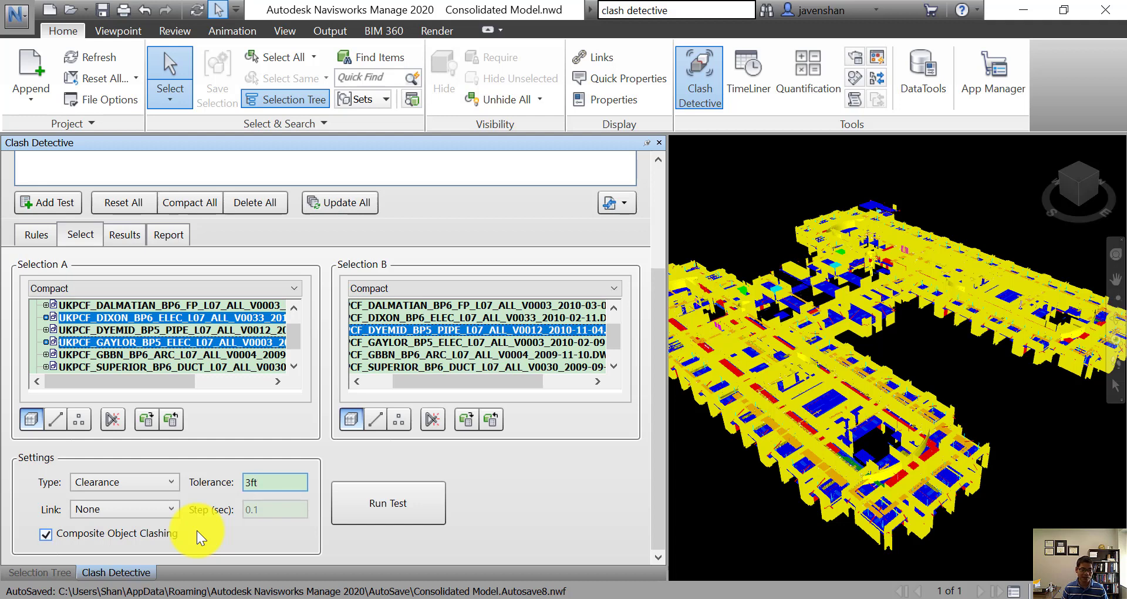
click(42, 533)
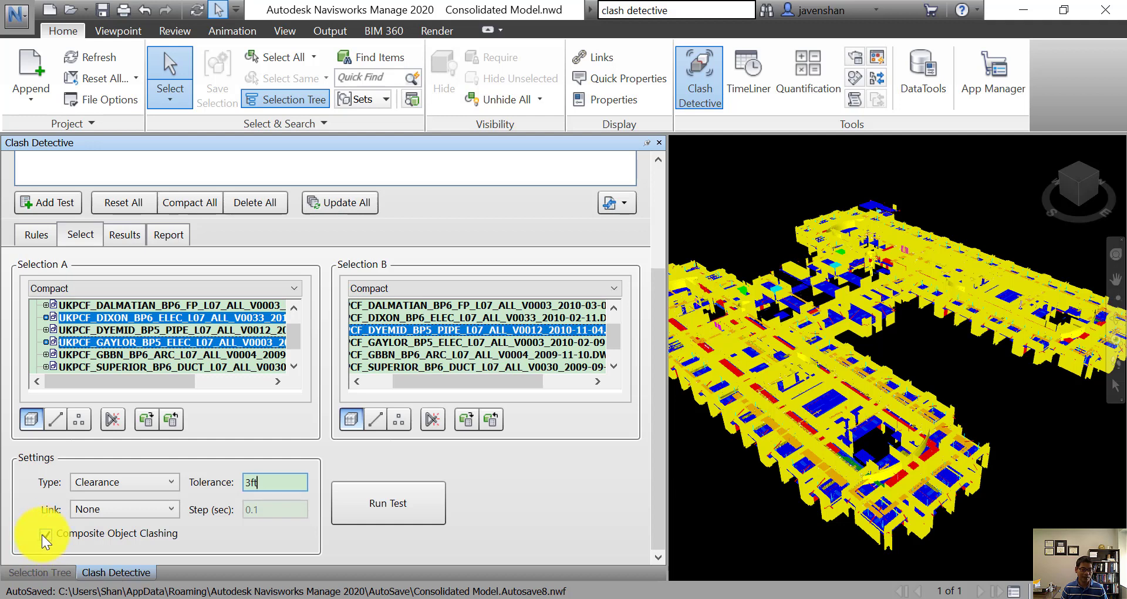